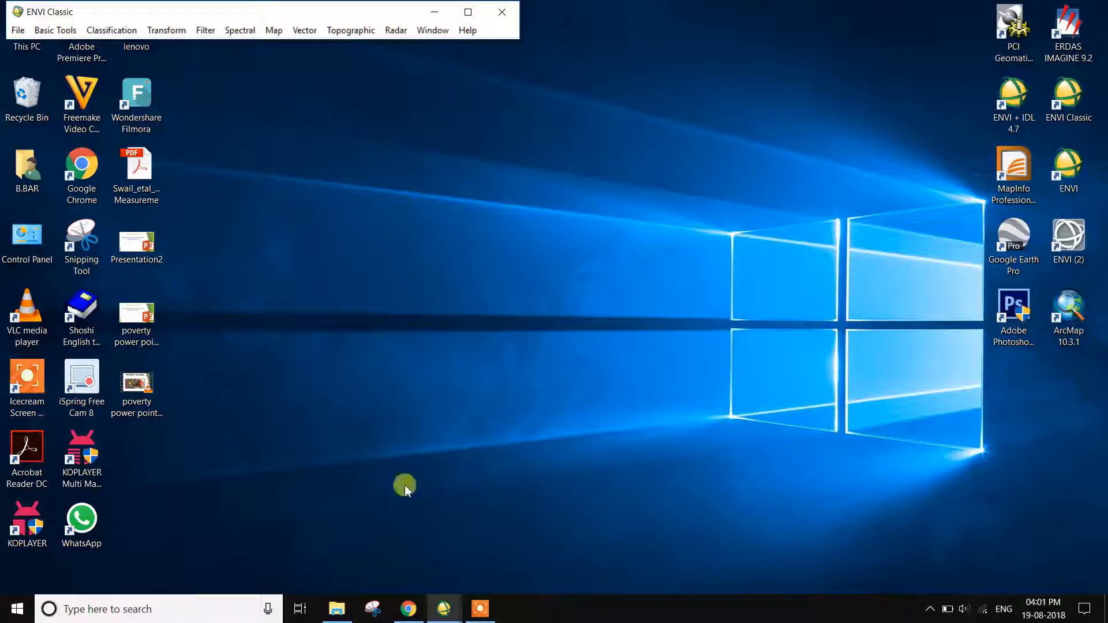
Load the layer-stacked Landsat image as an RGB composite with bands 5, 4 and 3 as red, green and blue.
mouse_move(446, 609)
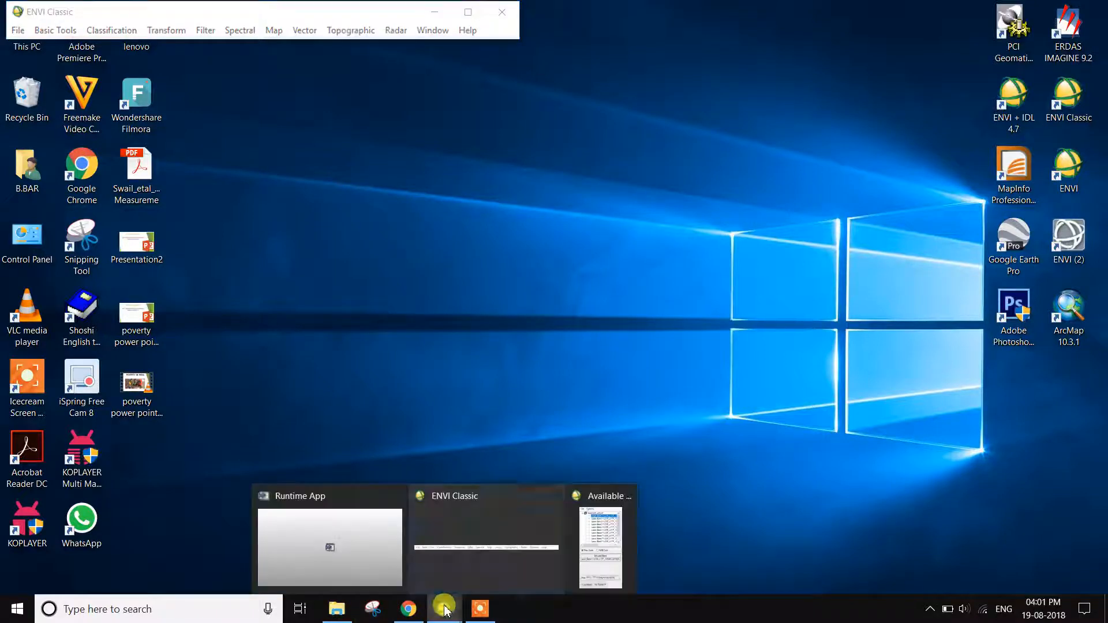
left_click(576, 551)
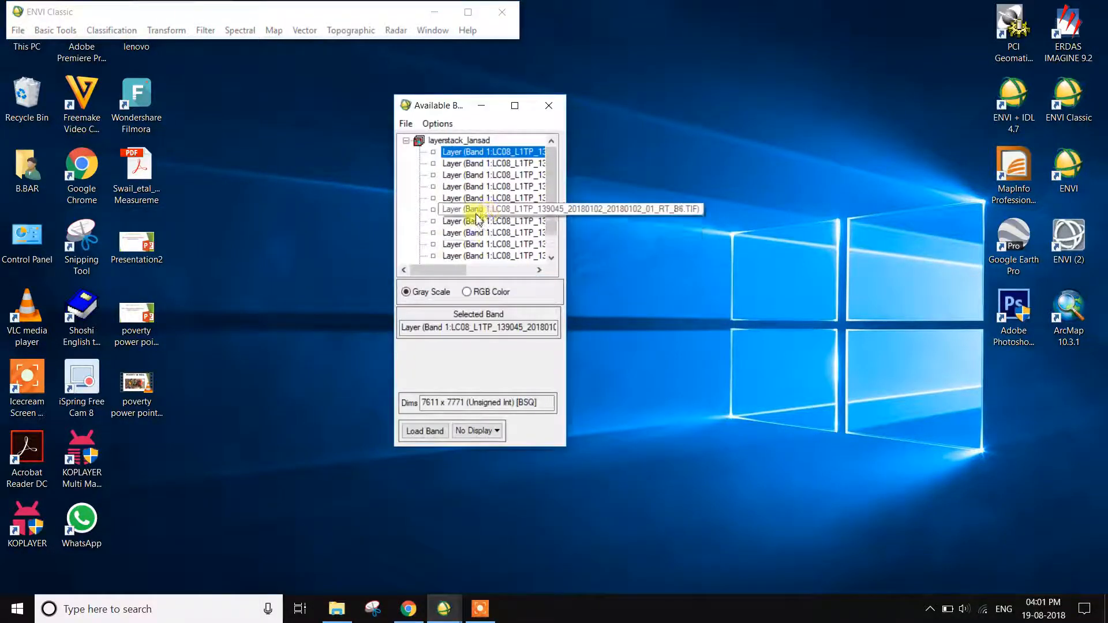
left_click_drag(450, 275, 519, 272)
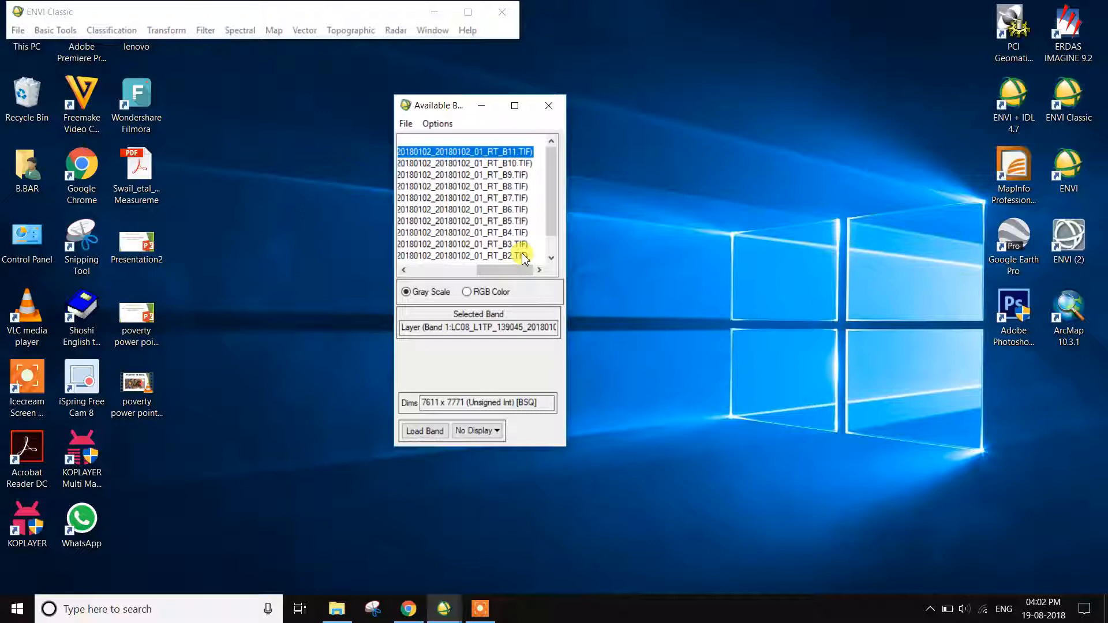
left_click(468, 292)
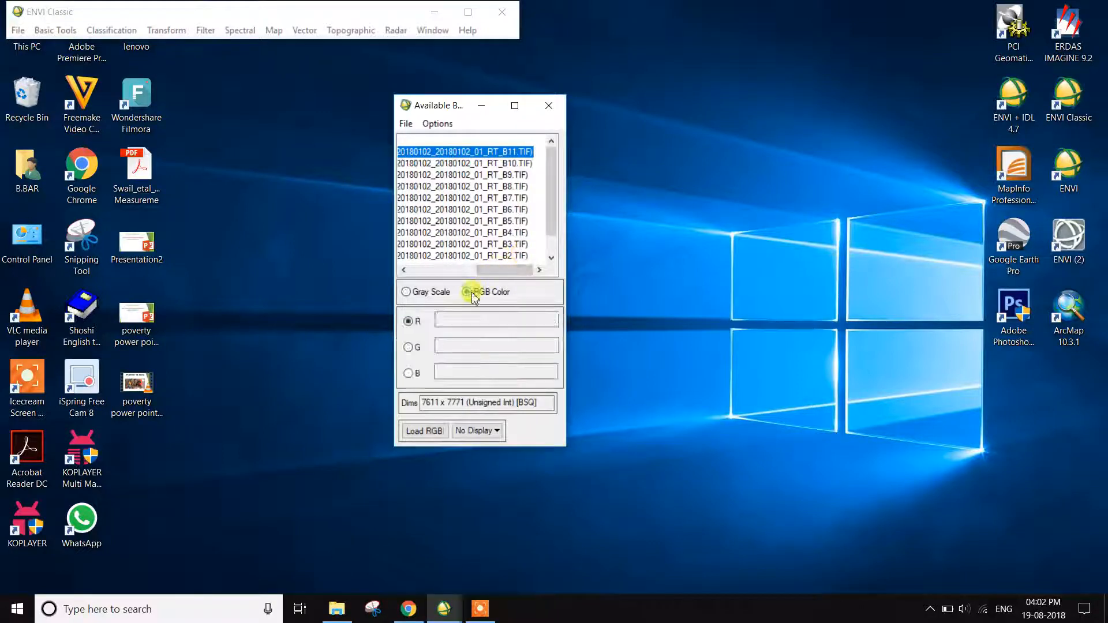
left_click(508, 221)
left_click(510, 233)
left_click(511, 244)
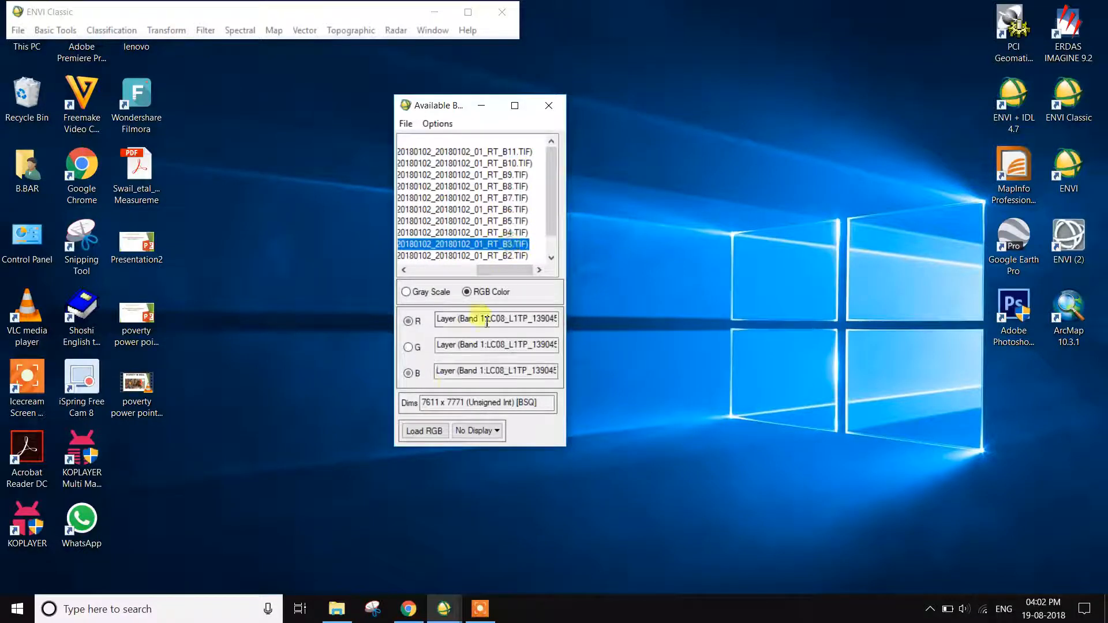
left_click(437, 432)
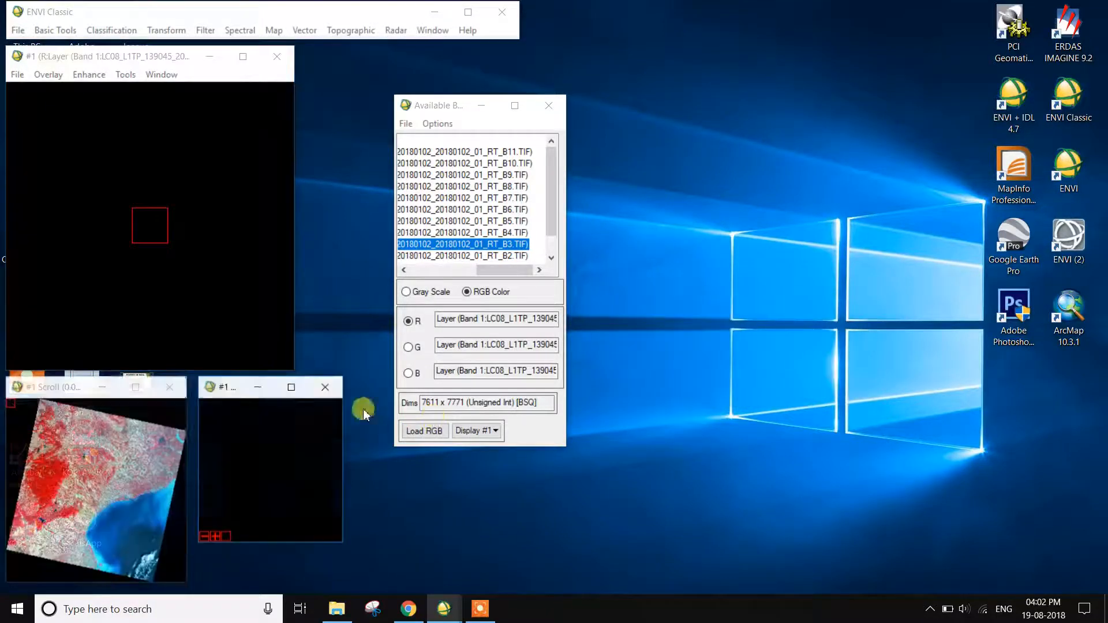
Examine the forested, inland and other land areas of the 5-4-3 composite at several locations.
left_click(53, 464)
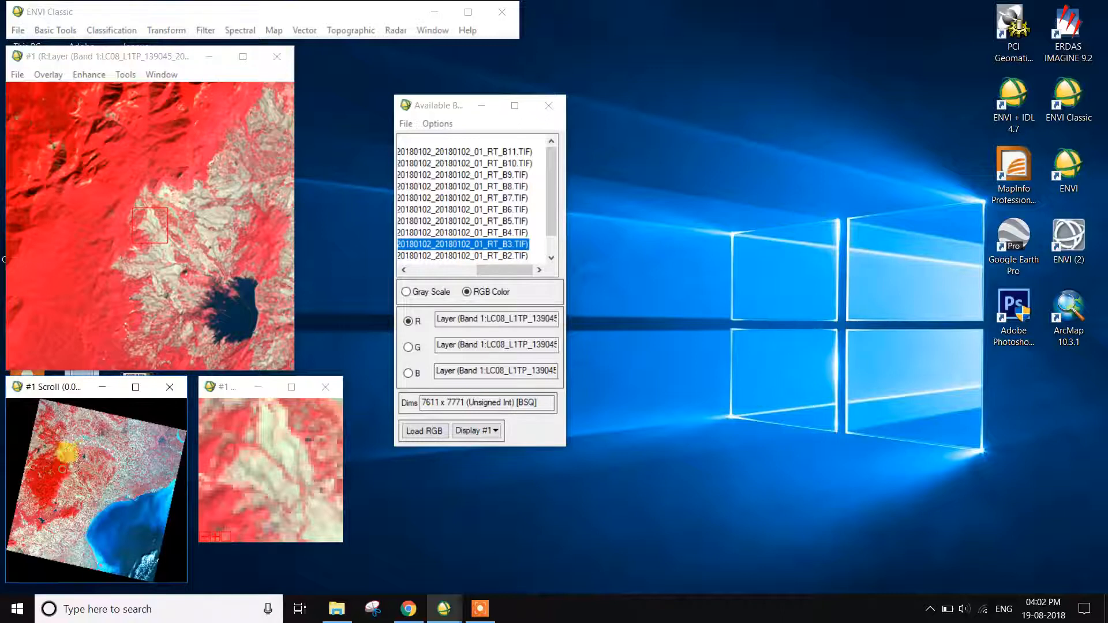
left_click(58, 454)
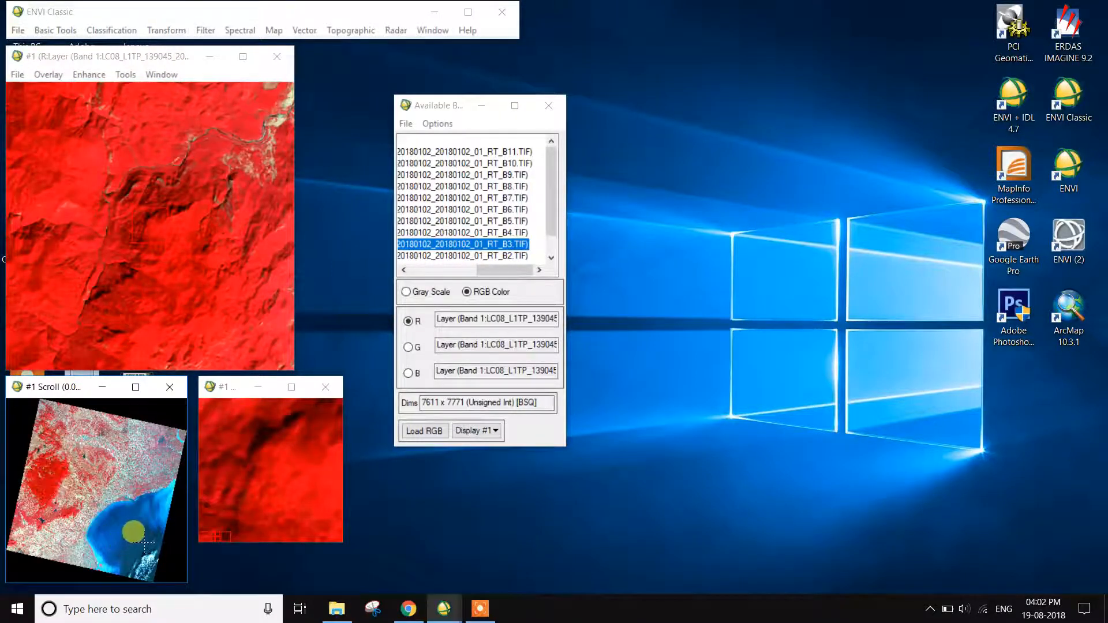
left_click(119, 457)
left_click(102, 455)
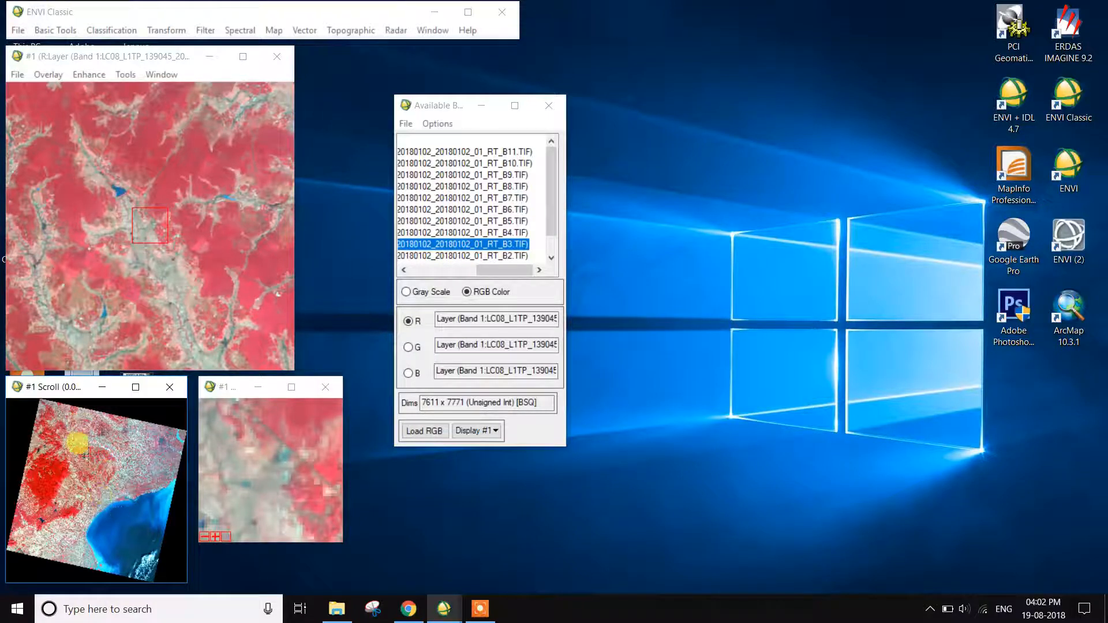
left_click(76, 444)
left_click(44, 470)
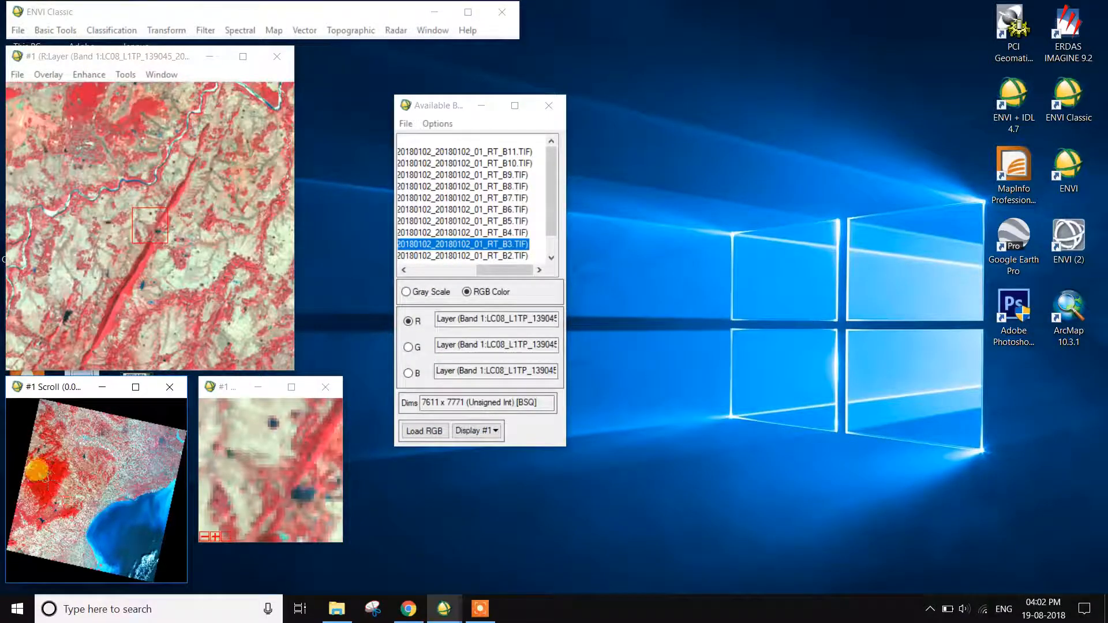
left_click(44, 477)
left_click(61, 458)
left_click(104, 458)
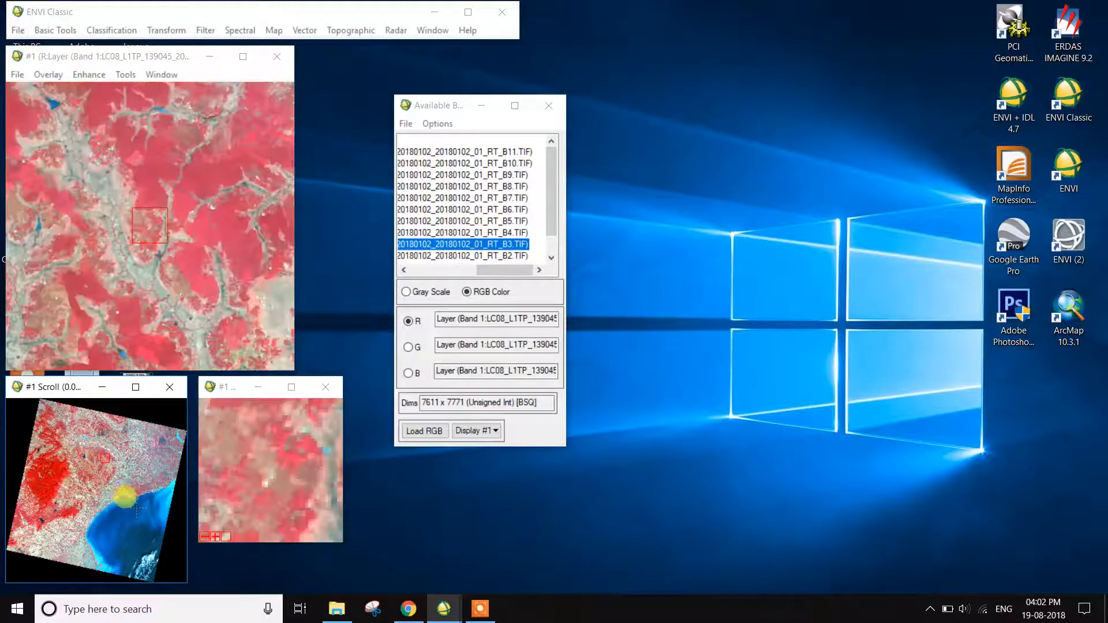
left_click(49, 470)
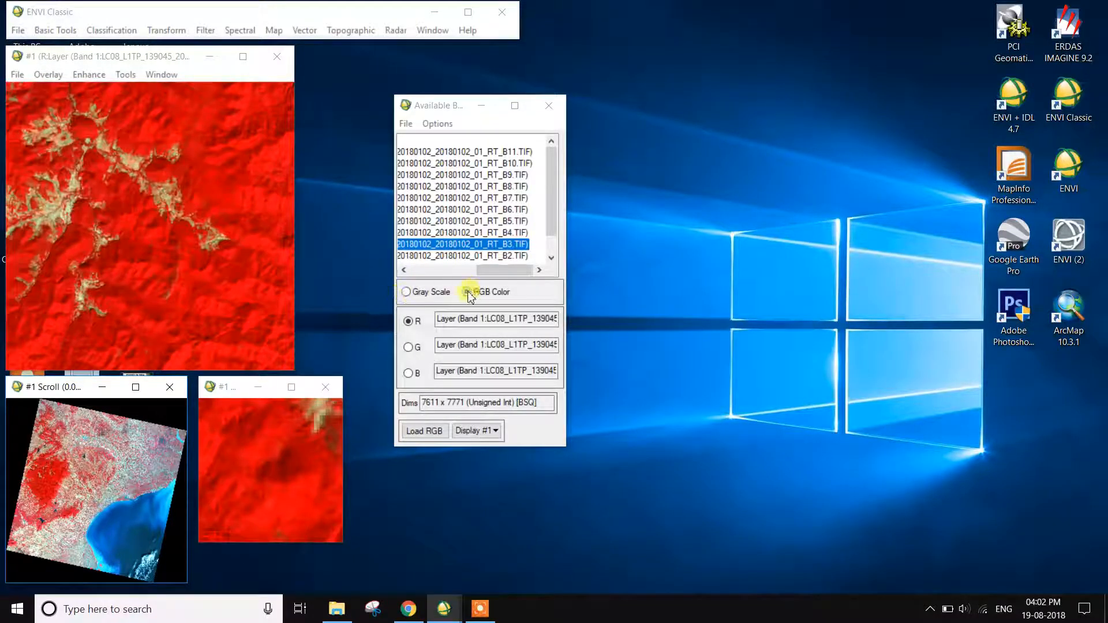
left_click_drag(494, 276, 404, 276)
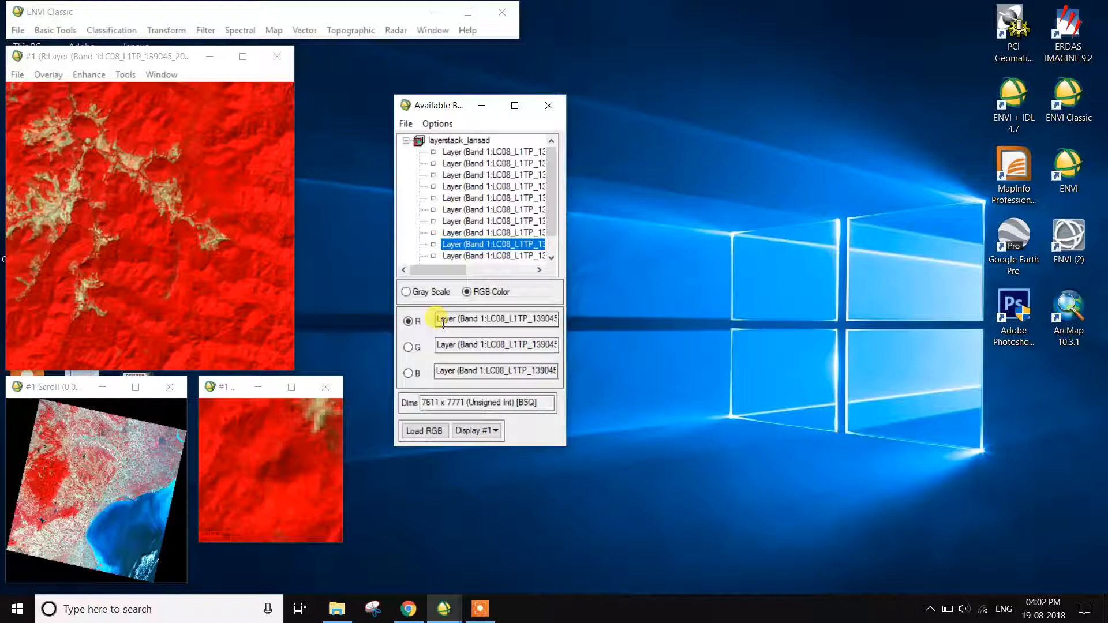
left_click(499, 210)
left_click(508, 247)
left_click(508, 188)
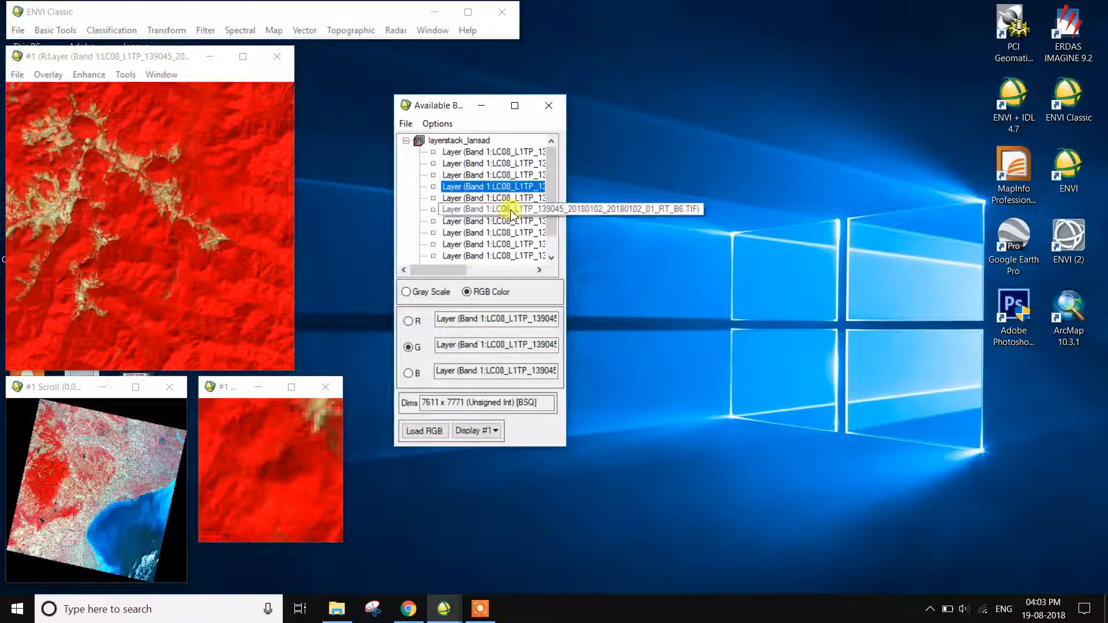
Assign band 11 to red, band 3 to green and band 1 to blue for a second composite.
left_click(495, 270)
mouse_move(492, 271)
left_mouse_down()
mouse_move(393, 264)
mouse_move(510, 266)
left_mouse_up()
left_click(409, 322)
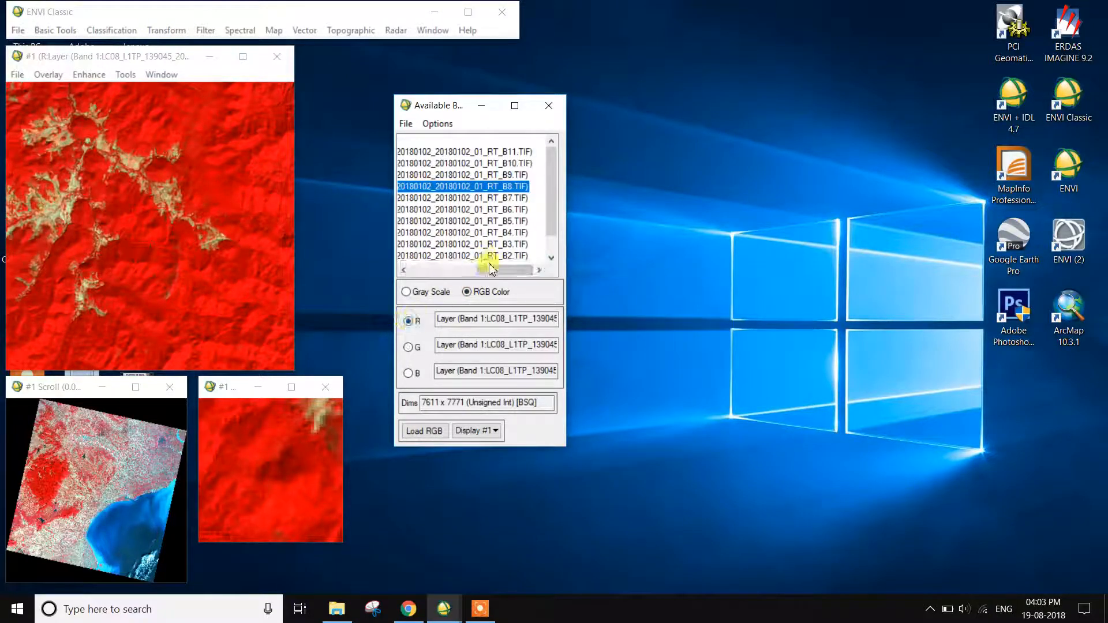
left_click(519, 151)
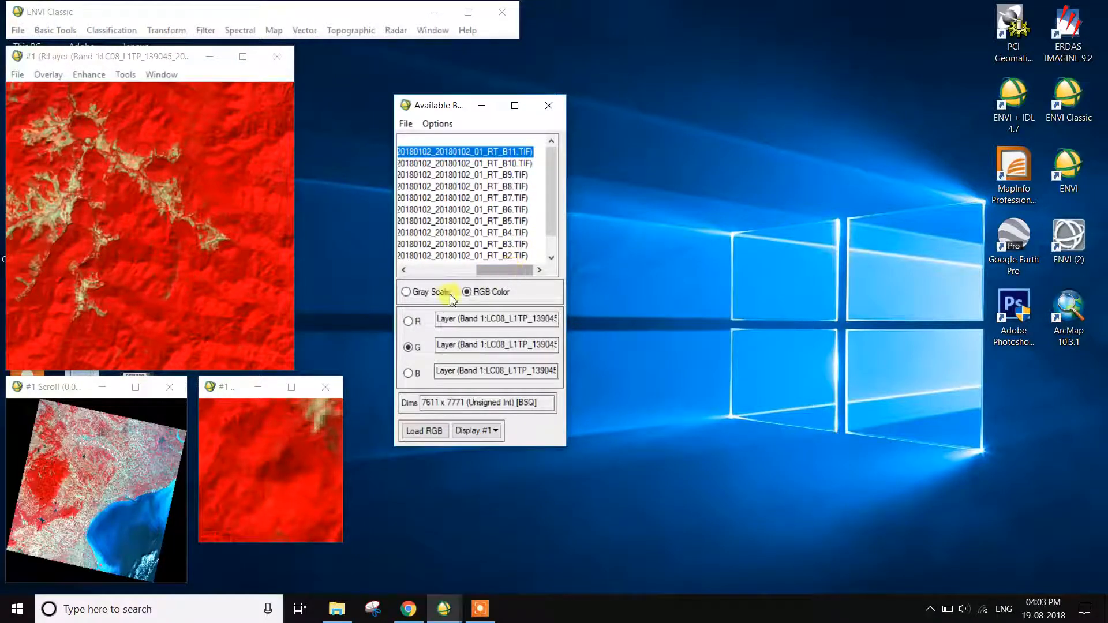
left_click(513, 246)
mouse_move(513, 269)
left_mouse_down()
mouse_move(476, 269)
mouse_move(525, 274)
left_mouse_up()
scroll(504, 252, "down", 1)
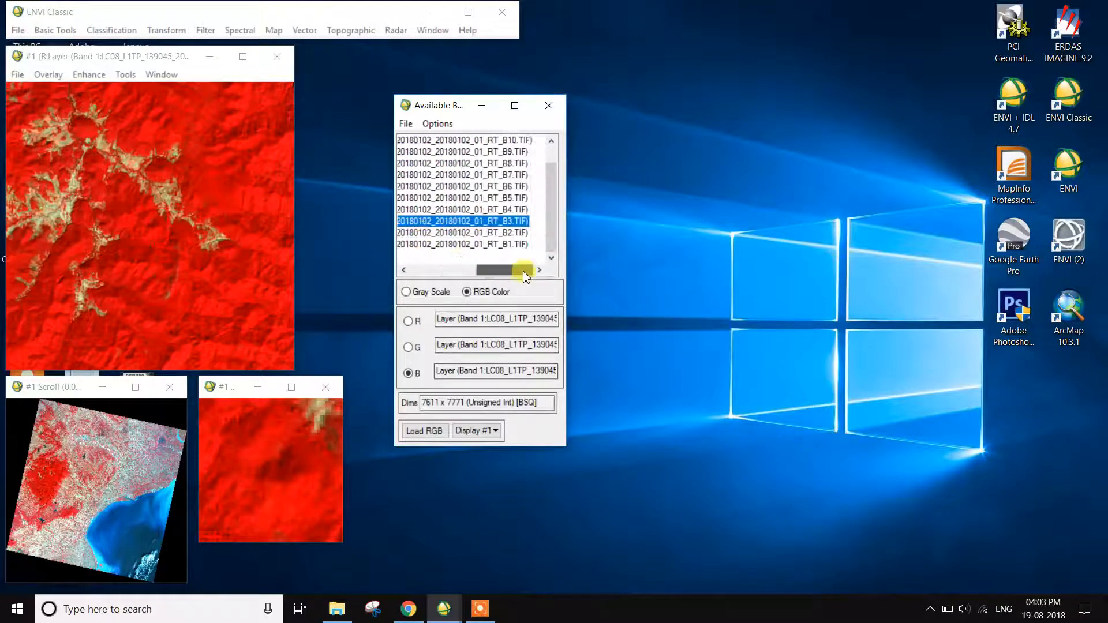
left_click(508, 244)
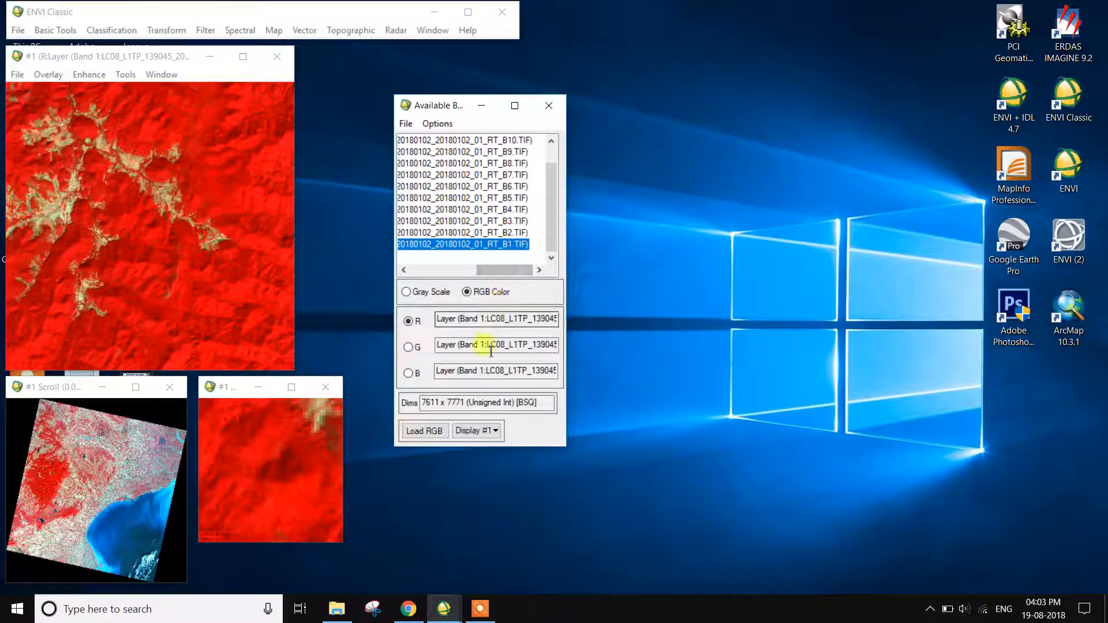
Reassign the blue channel to band 5 and load the composite into a new display.
left_click(406, 373)
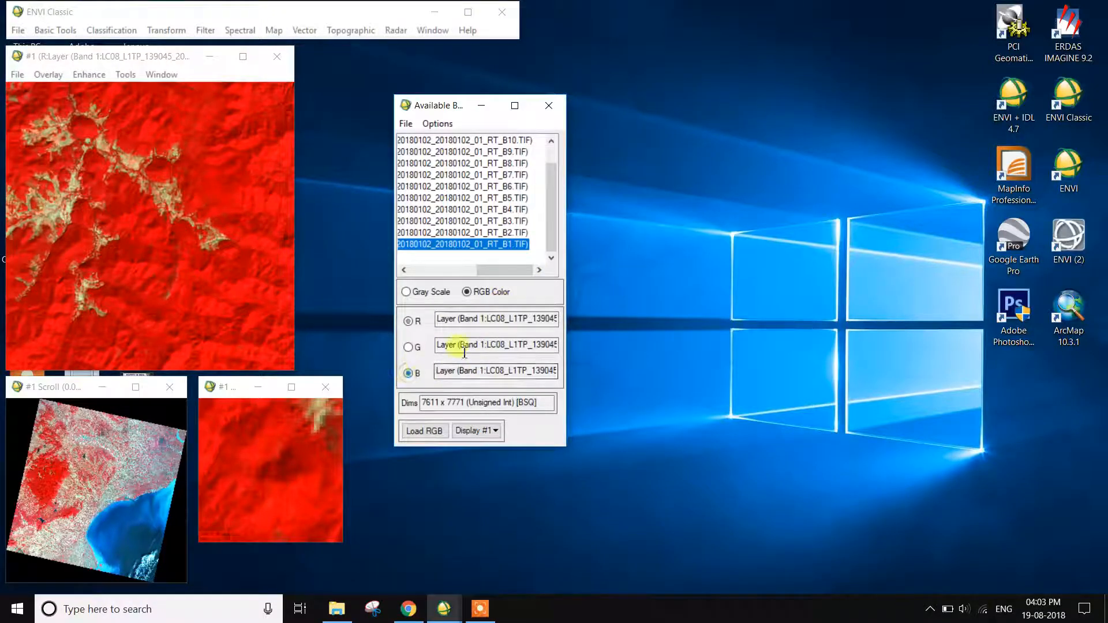
left_click(508, 198)
left_click(477, 431)
left_click(488, 446)
left_click(427, 432)
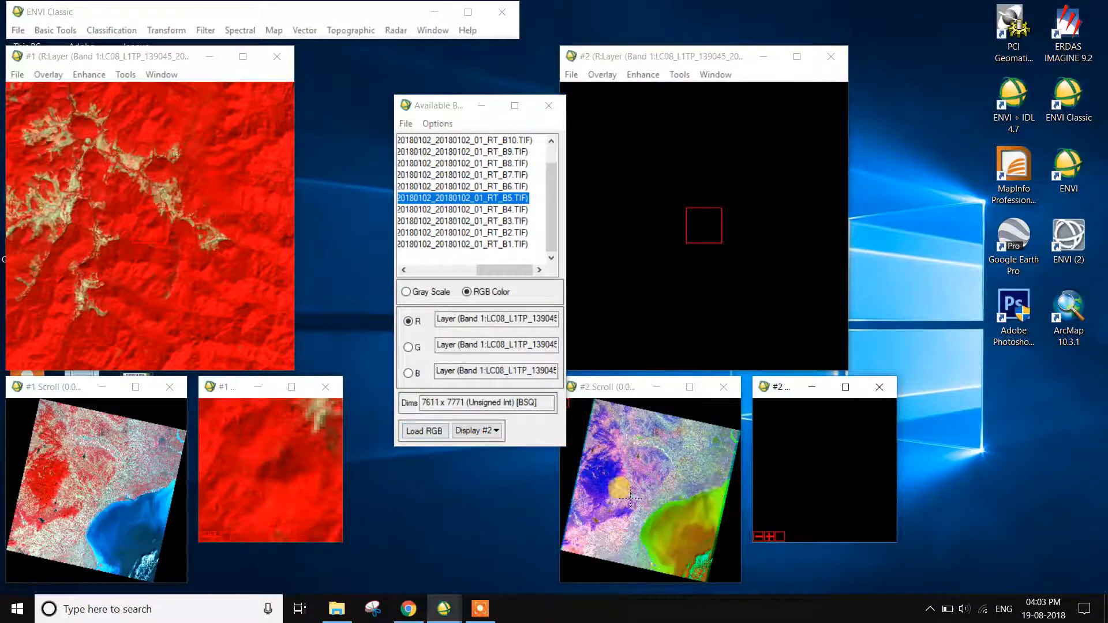
Examine the land, forest and water areas of the second composite at several locations.
left_click(621, 476)
left_click(632, 500)
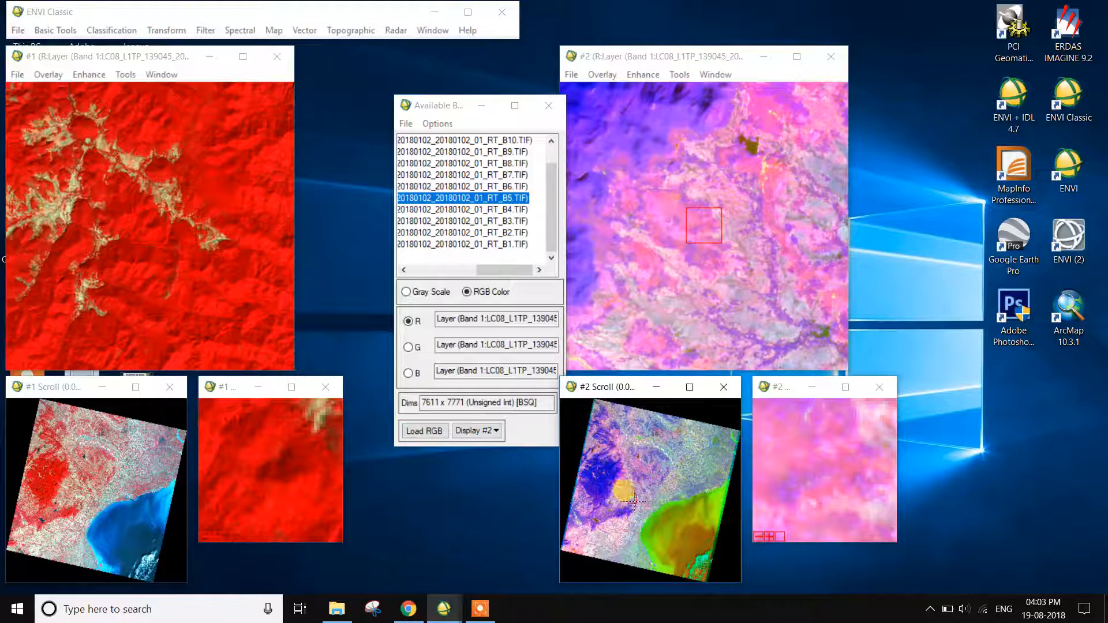
left_click(605, 474)
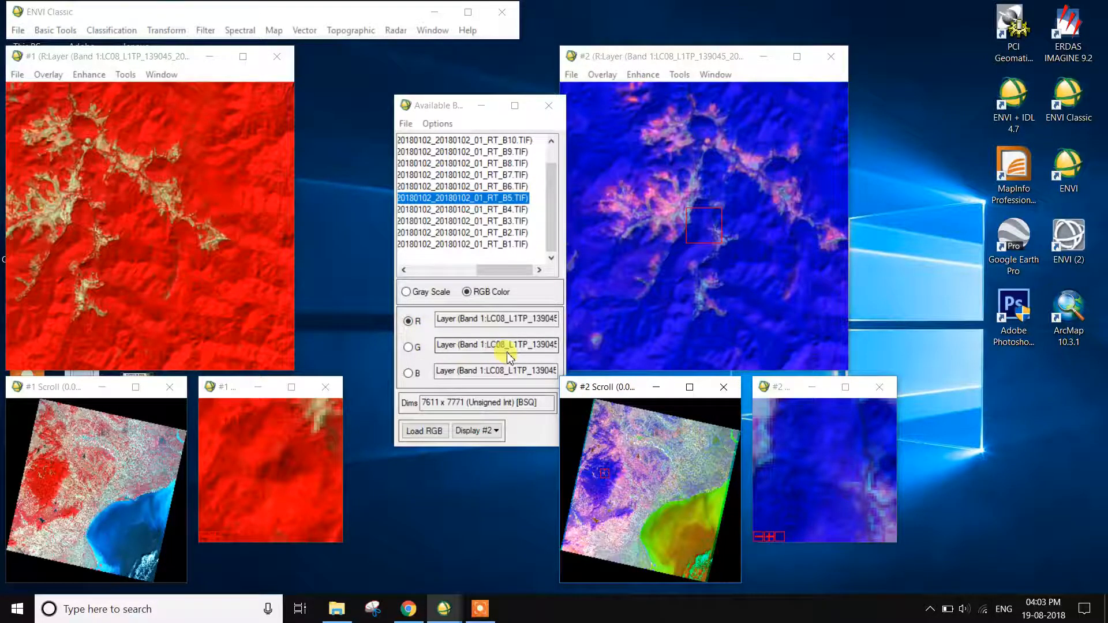
left_click(664, 263)
left_click(682, 470)
left_click(670, 512)
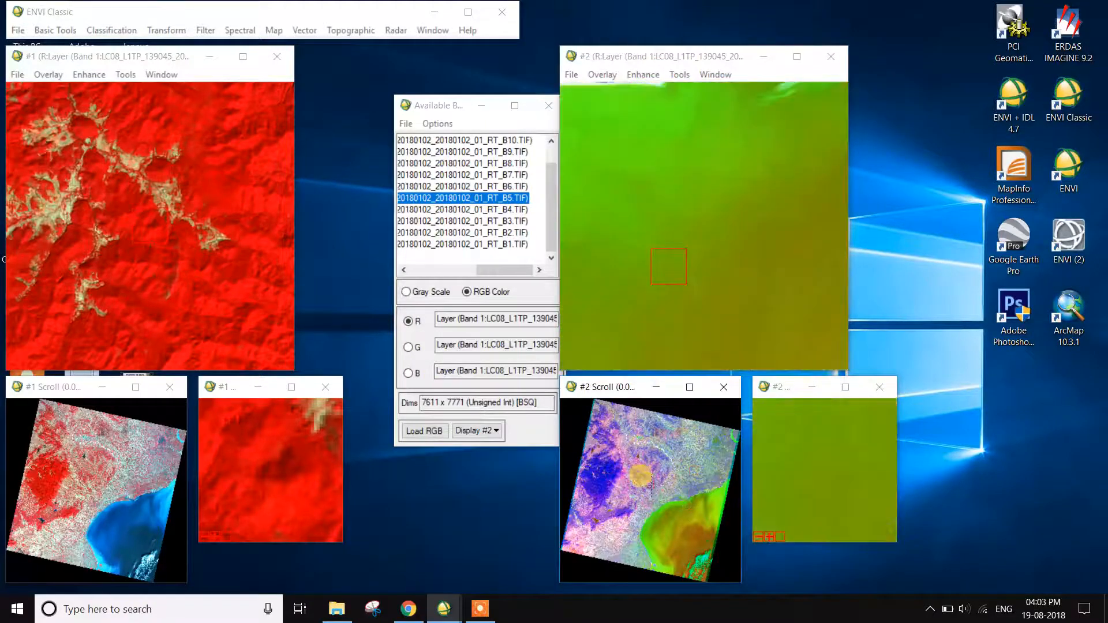
left_click(625, 469)
Check the cursor location and pixel values over the displayed images, and close the readout.
double_click(130, 209)
left_click(152, 270)
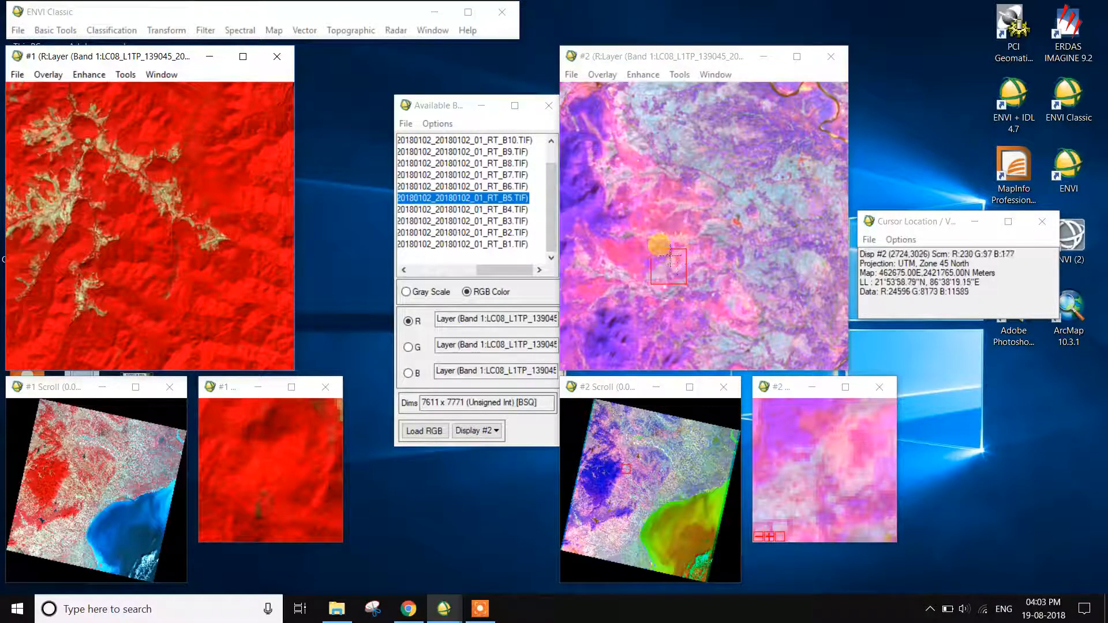
left_click(1049, 233)
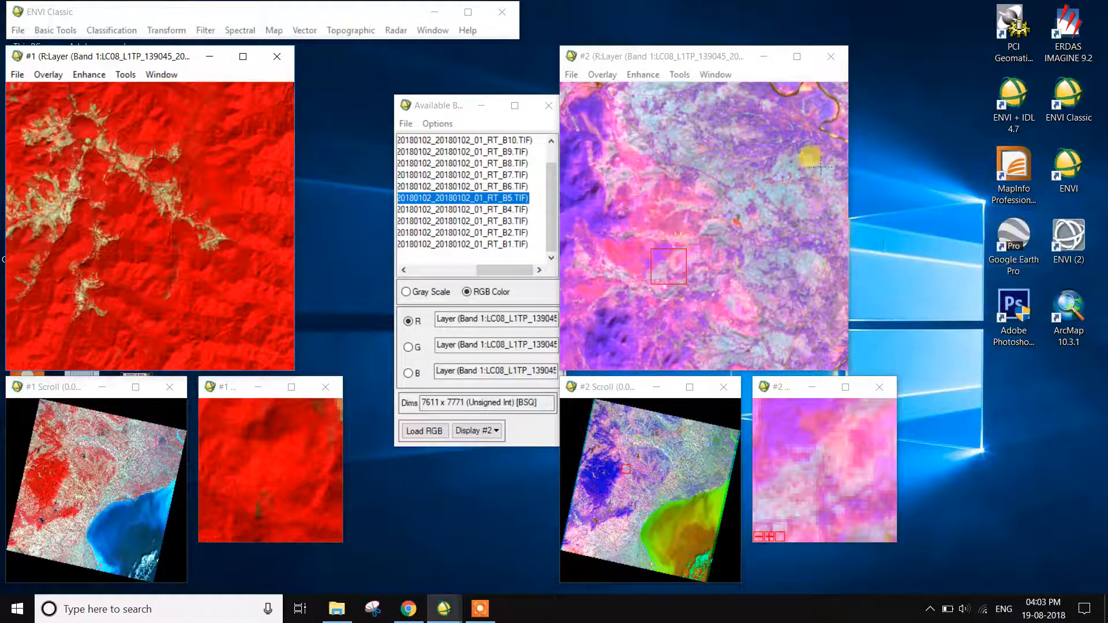
Load bands 4, 3 and 2 as red, green and blue into a third, new display.
left_click(488, 105)
left_click_drag(444, 106, 354, 77)
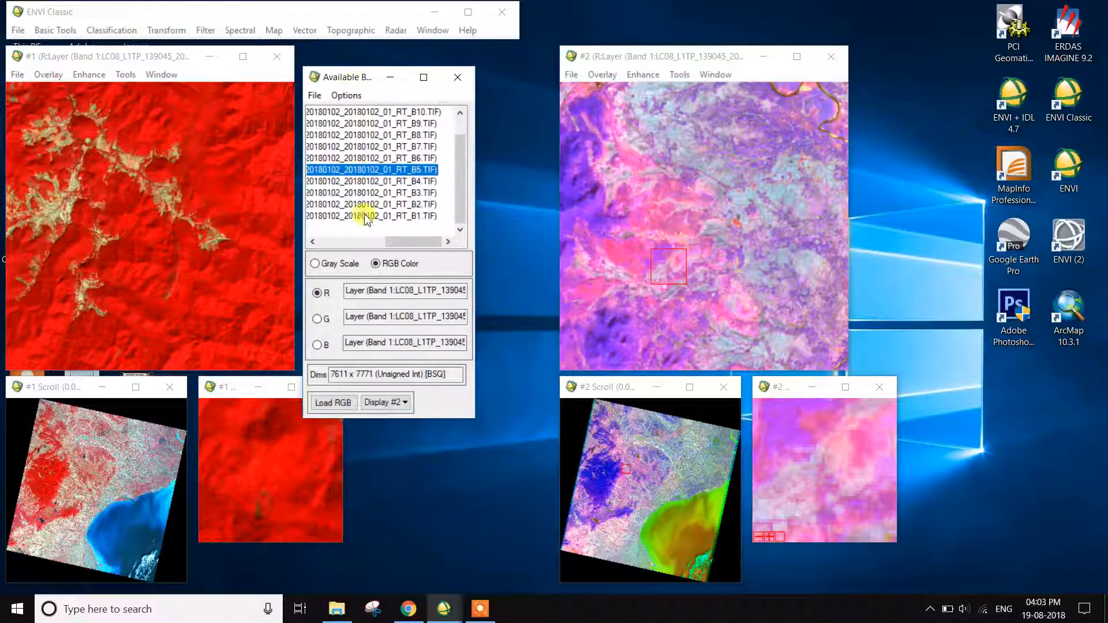
left_click_drag(426, 242, 304, 246)
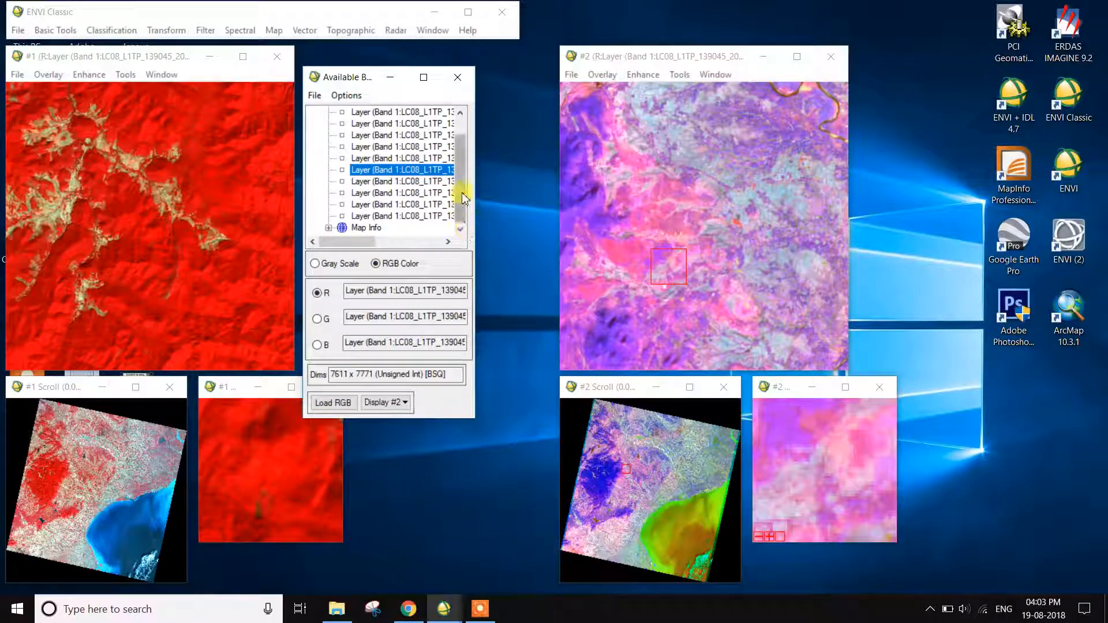
left_click_drag(354, 242, 439, 243)
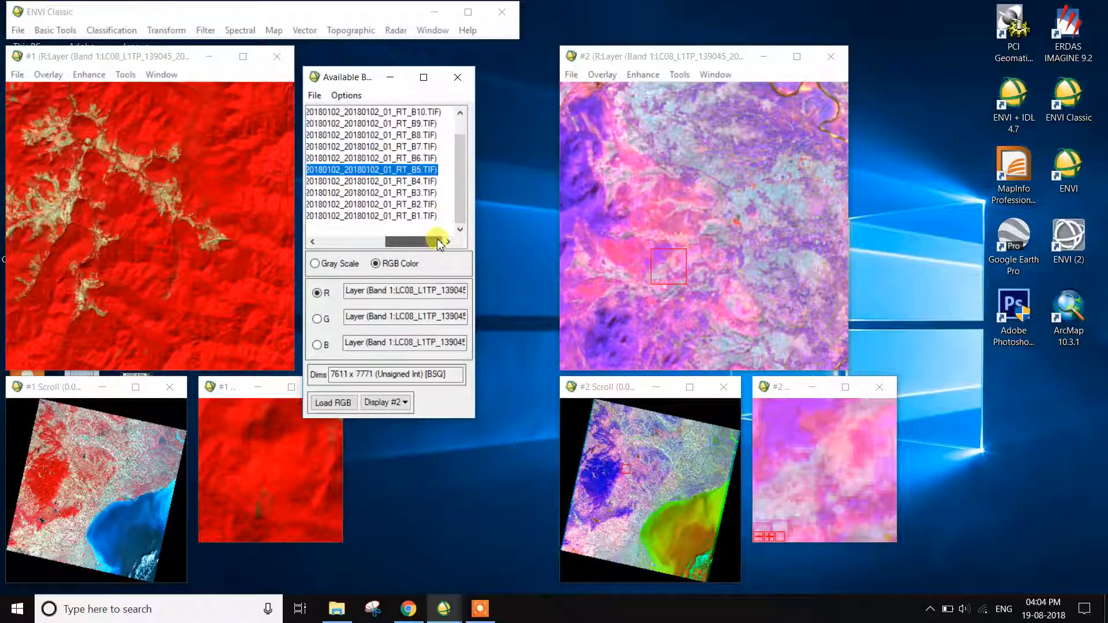
left_click(429, 183)
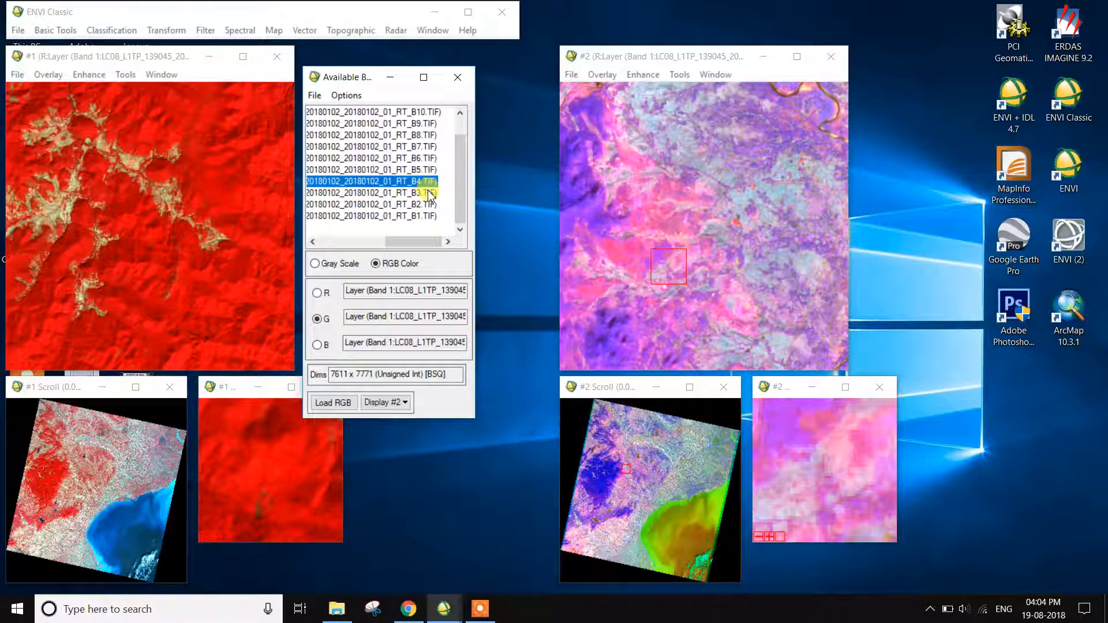
left_click(430, 194)
left_click(430, 206)
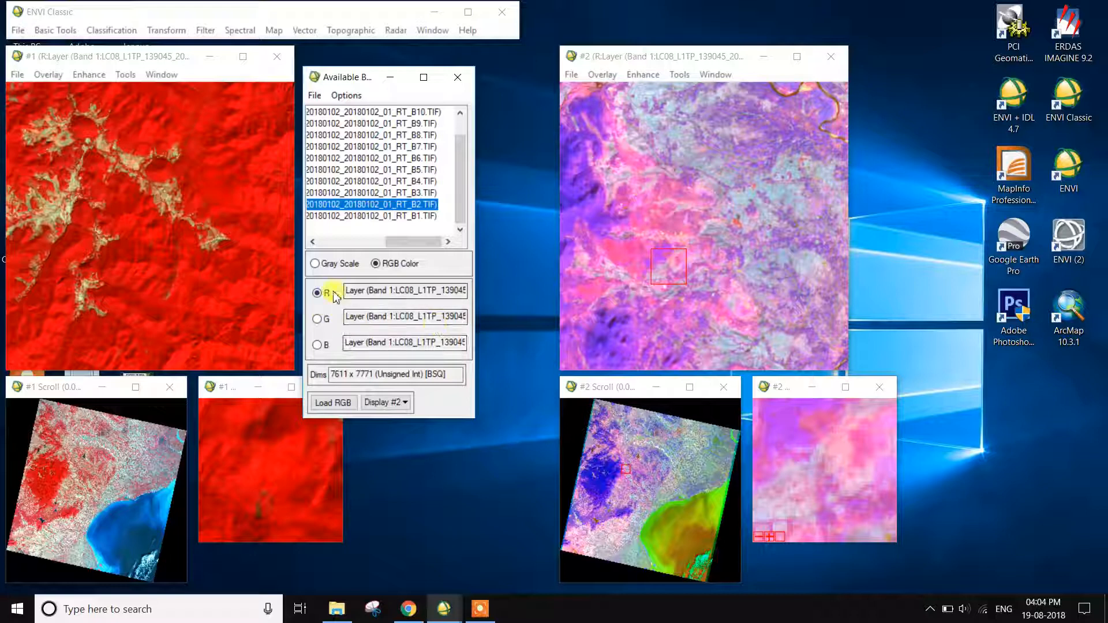
left_click(395, 402)
left_click(438, 422)
left_click(345, 404)
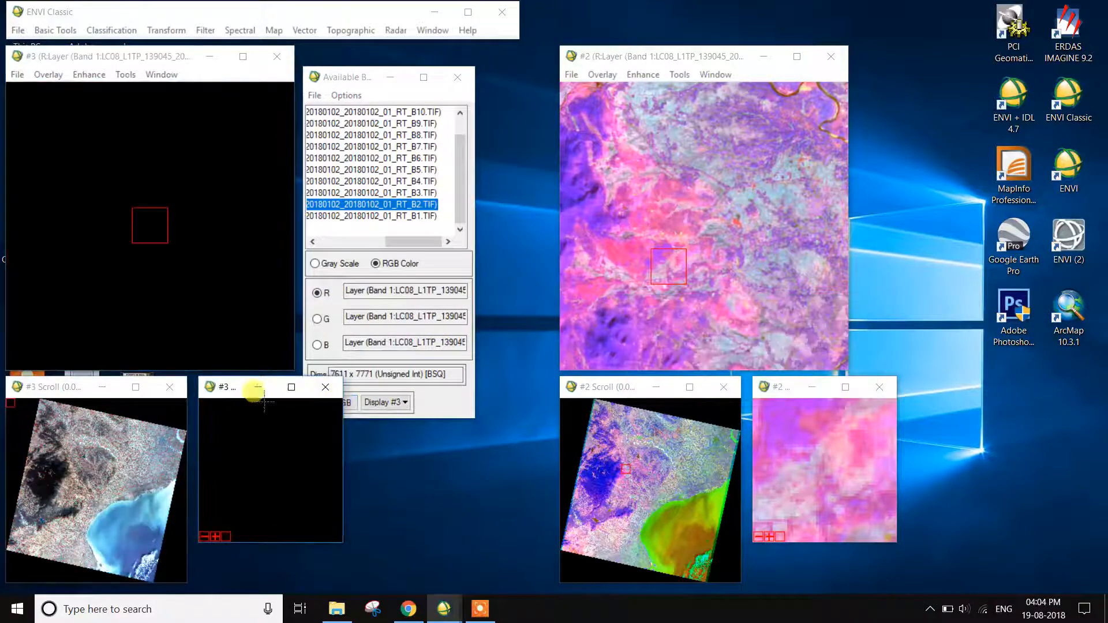
View the dark forest area in the third display, minimize the bands list, and arrange the three displays side by side.
left_click(36, 486)
left_click_drag(85, 58, 1014, 140)
left_click_drag(343, 77, 289, 217)
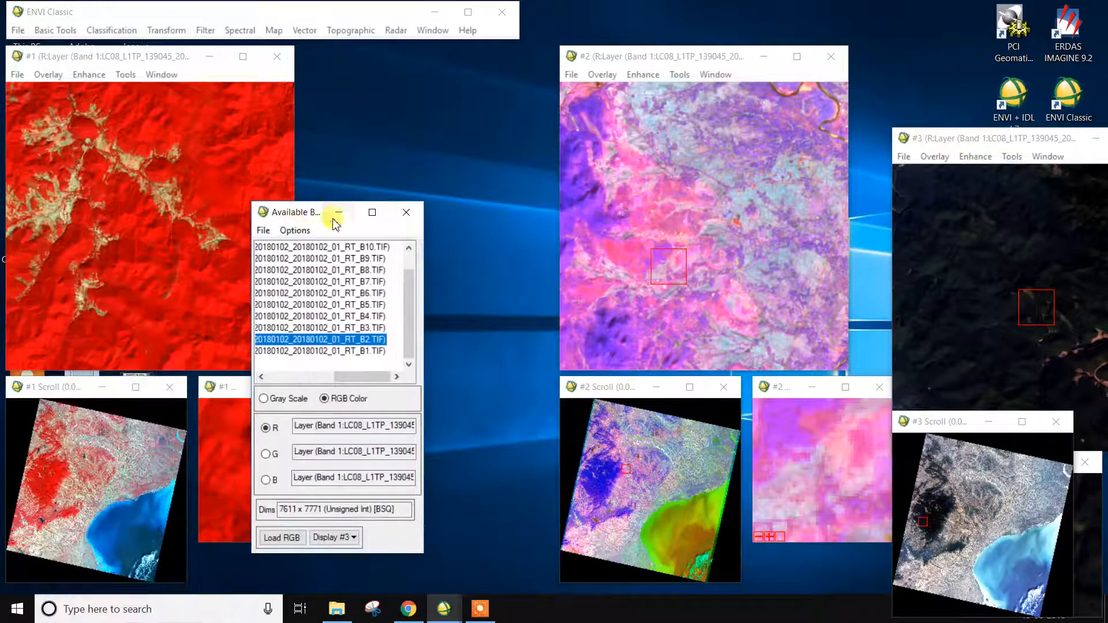
left_click(336, 218)
left_click_drag(654, 62, 454, 72)
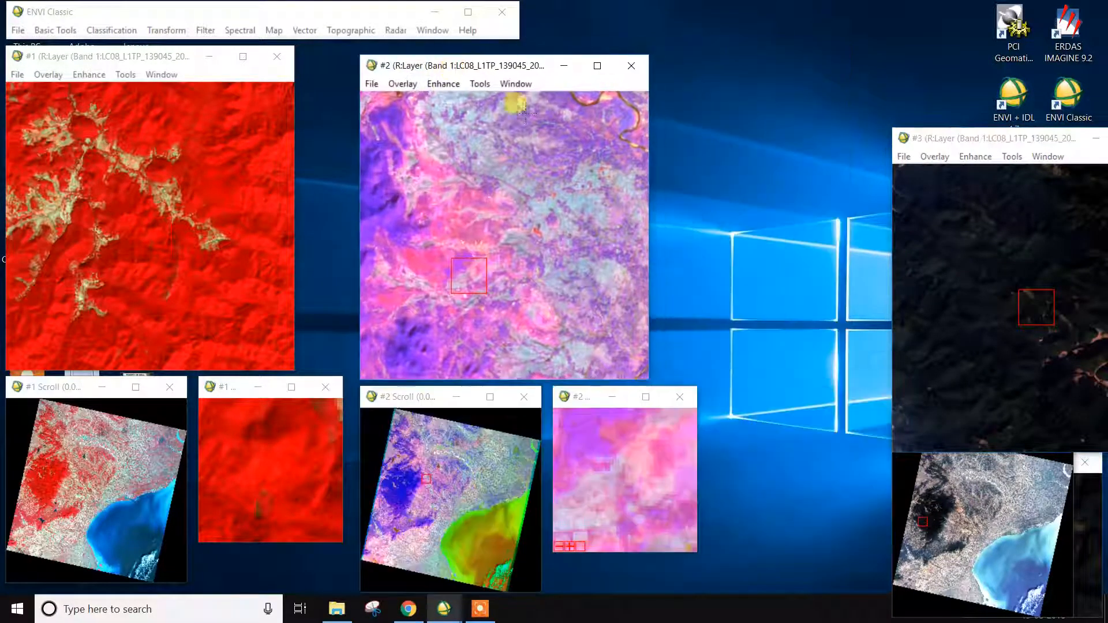
left_click(976, 157)
left_click(774, 64)
left_click_drag(958, 139, 769, 59)
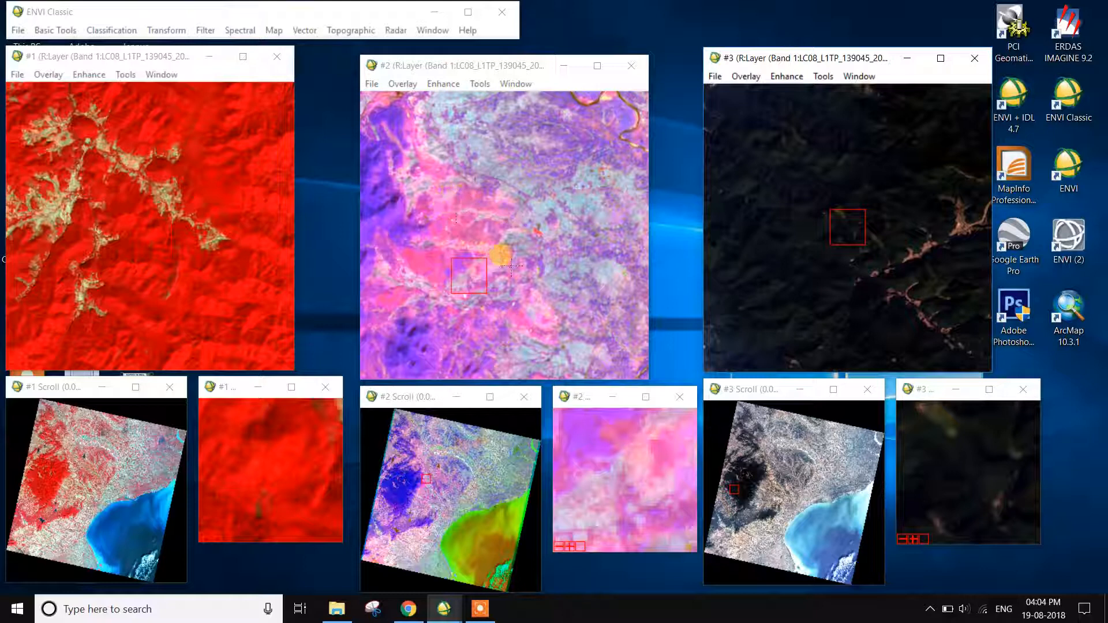
Examine the dark forest area at other locations in the 4-3-2 composite.
left_click(795, 496)
left_click(748, 478)
left_click(753, 484)
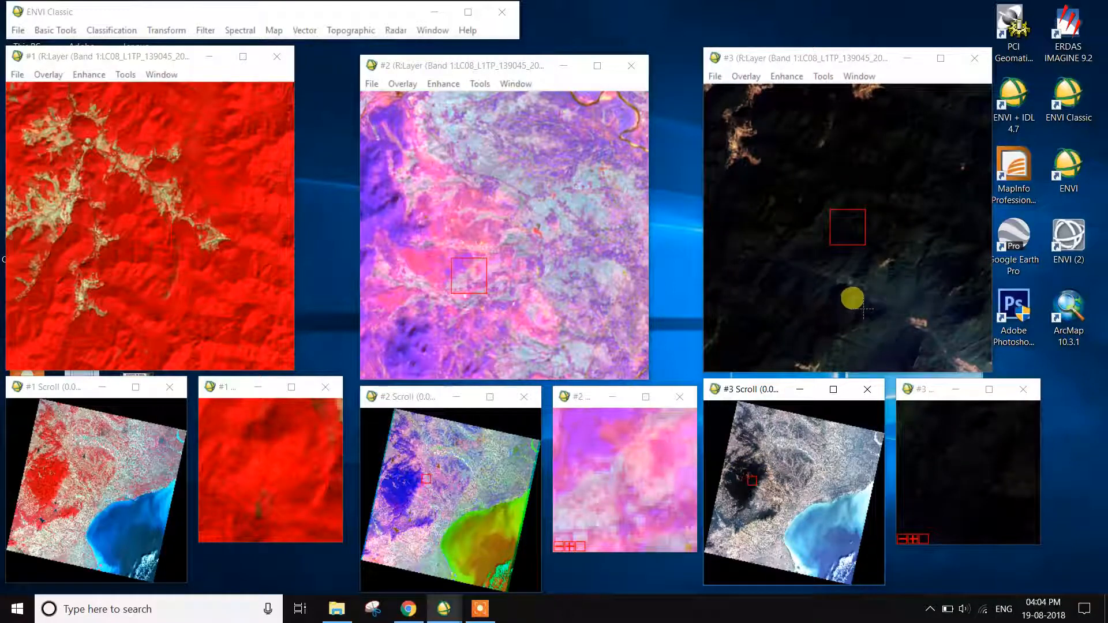
View the scene's northeastern edge, the river stretch and the branching valleys near the center in the third display.
left_click(876, 439)
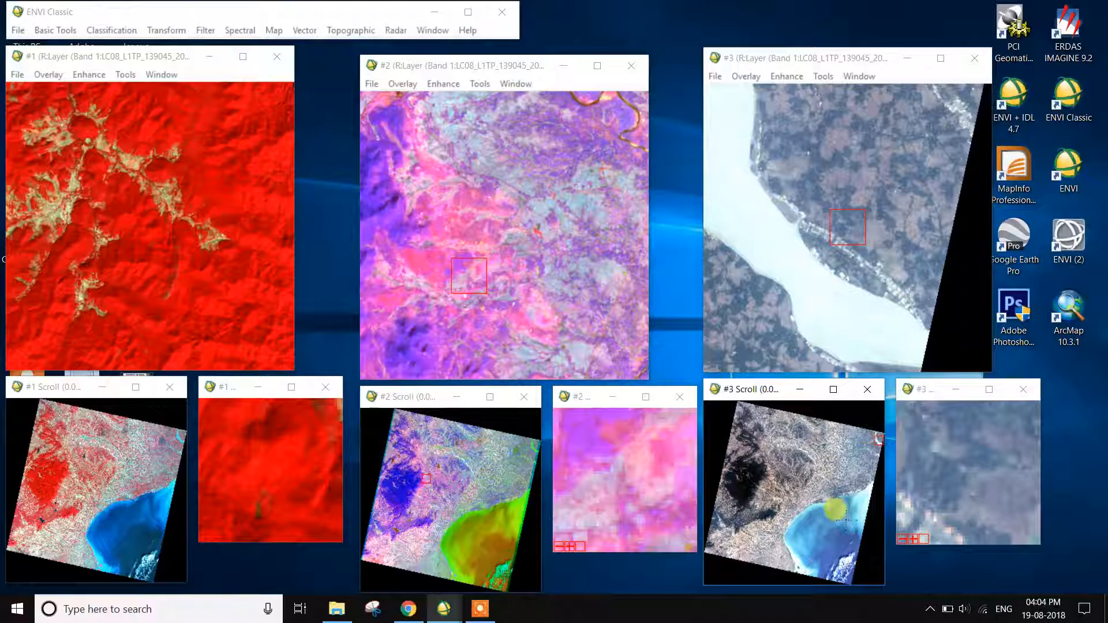
left_click(811, 455)
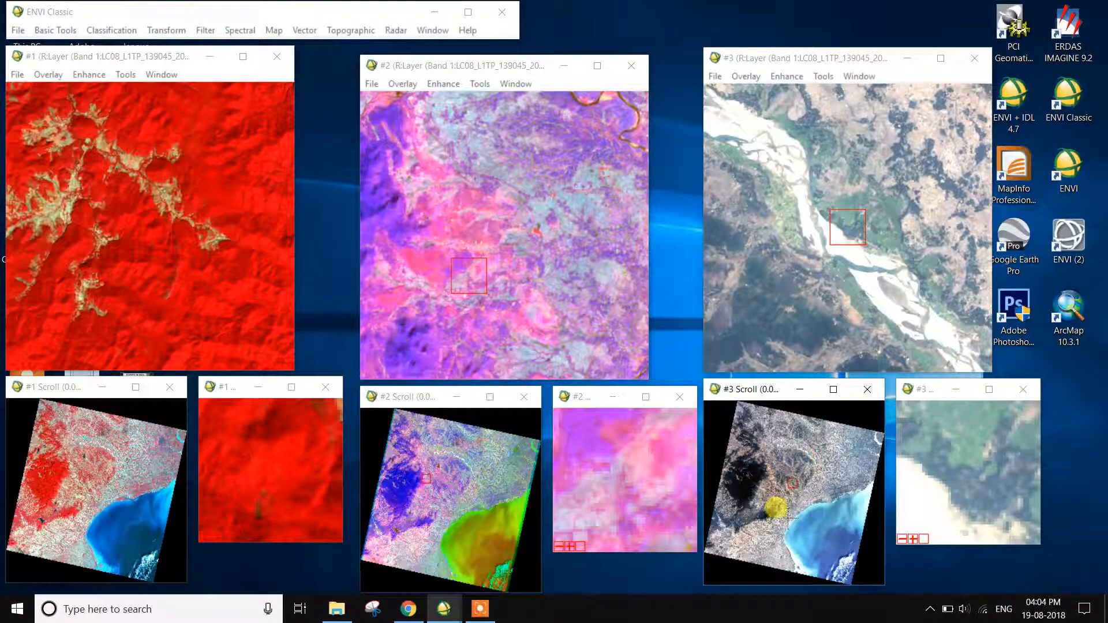
left_click(791, 484)
Link all three displays with Display #3 as the size and position reference and dynamic overlay on.
left_click(830, 79)
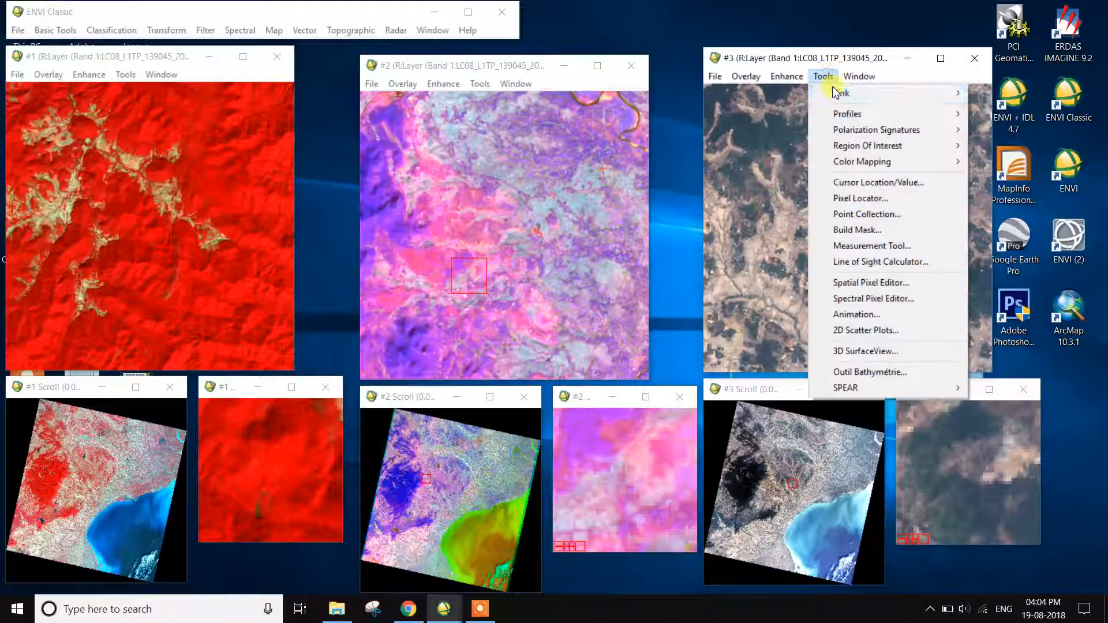
mouse_move(831, 94)
left_click(748, 92)
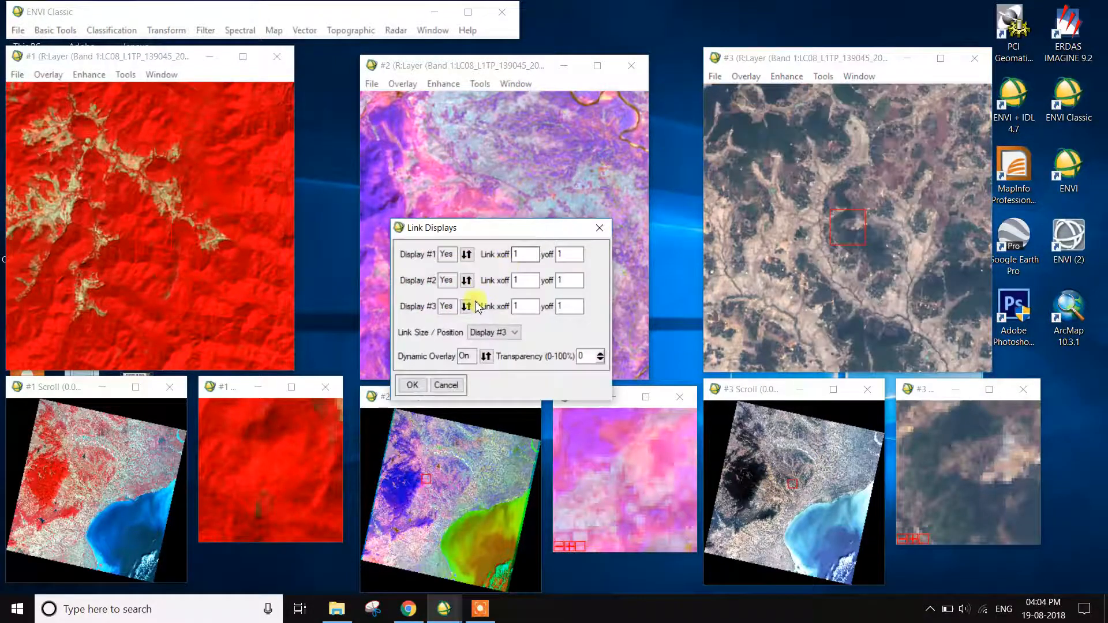
left_click(412, 385)
Compare the three composites at the same location by flashing the dynamic overlay in each linked display.
left_click(205, 253)
left_click(811, 195)
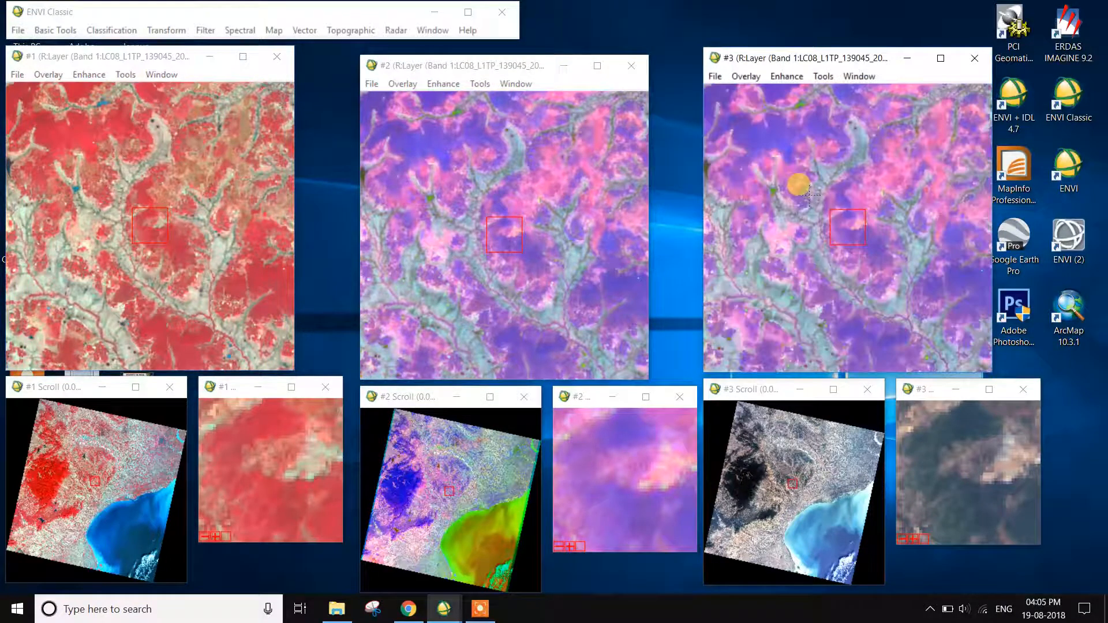
left_click(808, 202)
left_click(383, 218)
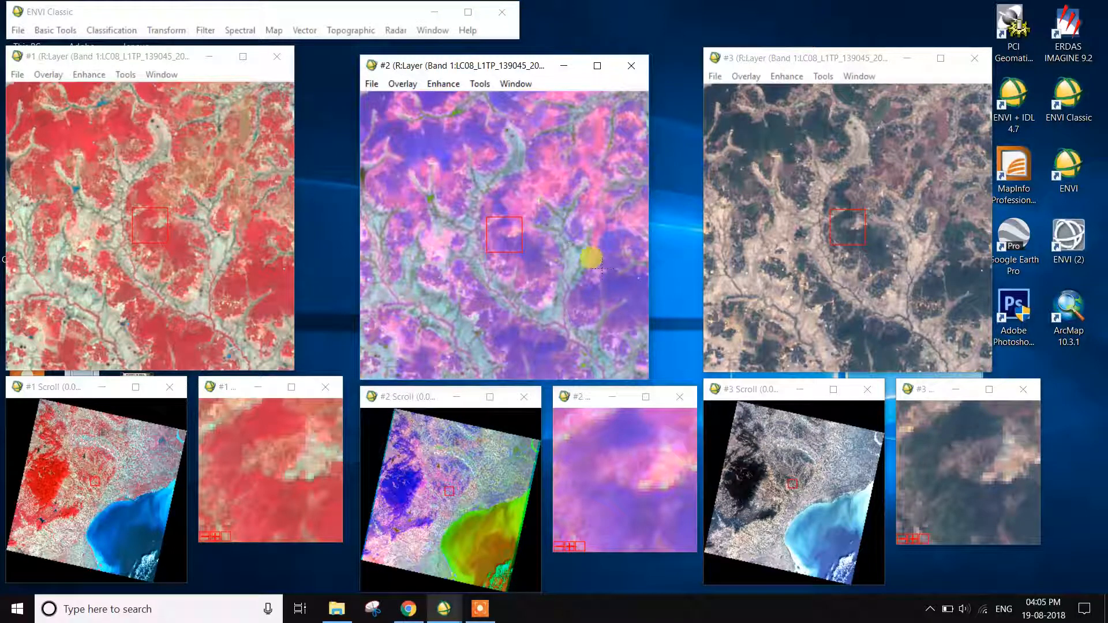
left_click(826, 226)
left_click_drag(824, 225, 817, 227)
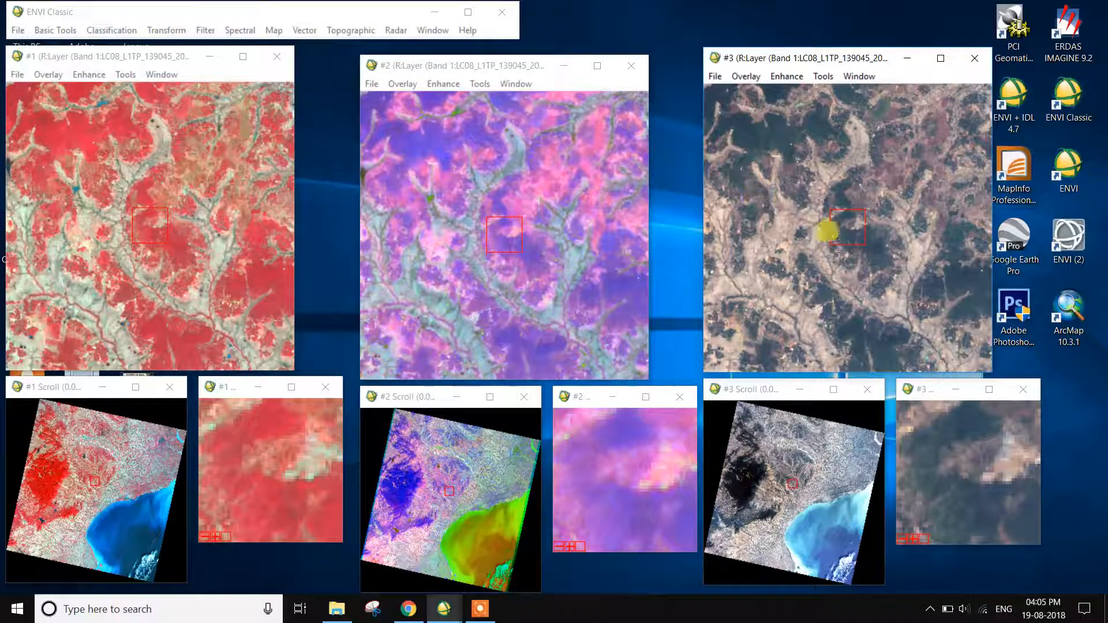
left_click(480, 609)
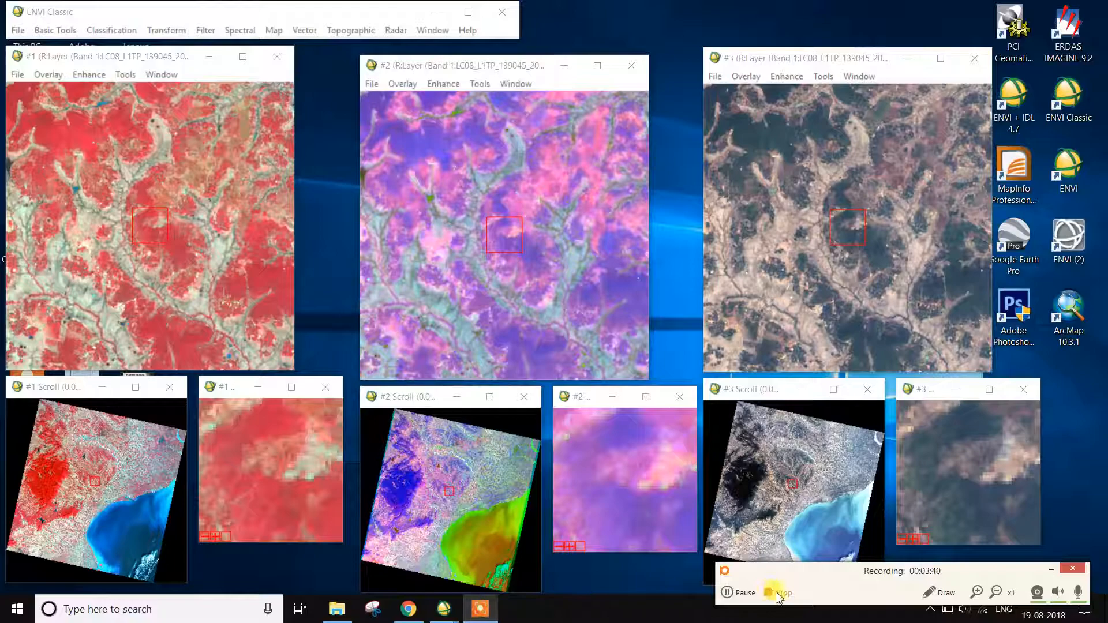